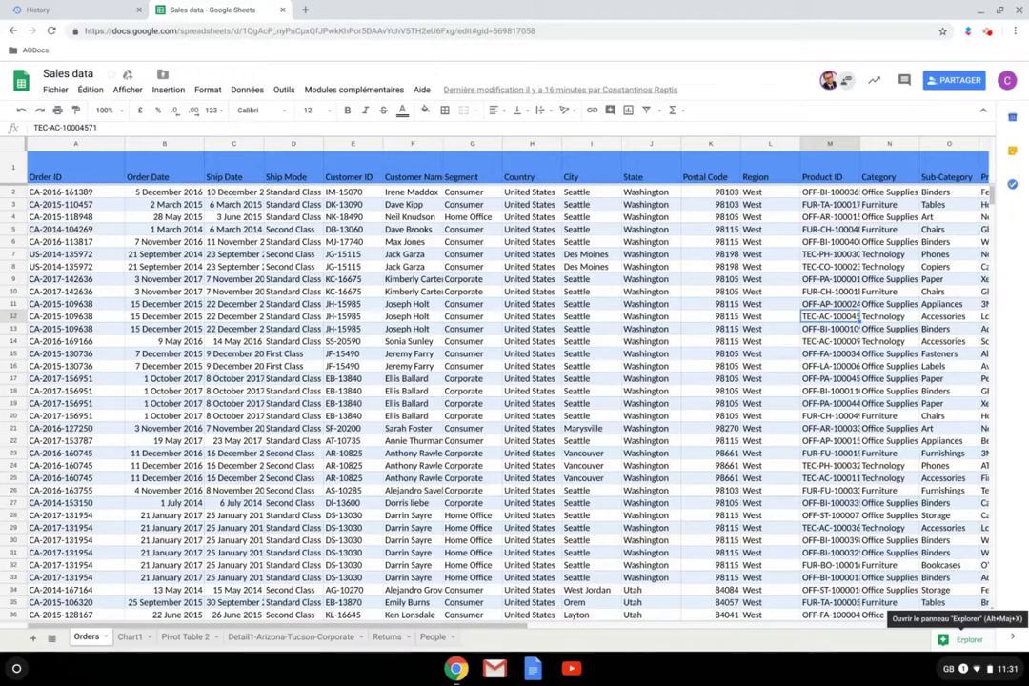
- Remove the alternating colors from range A1:T760 of the Orders sheet
left_click(965, 639)
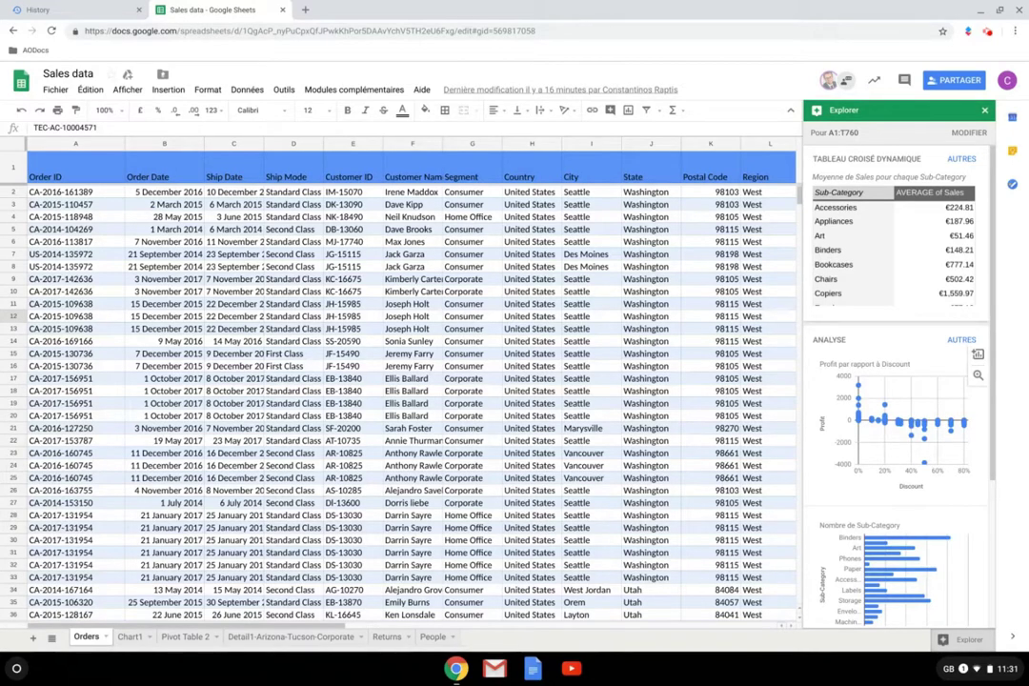
left_click(985, 110)
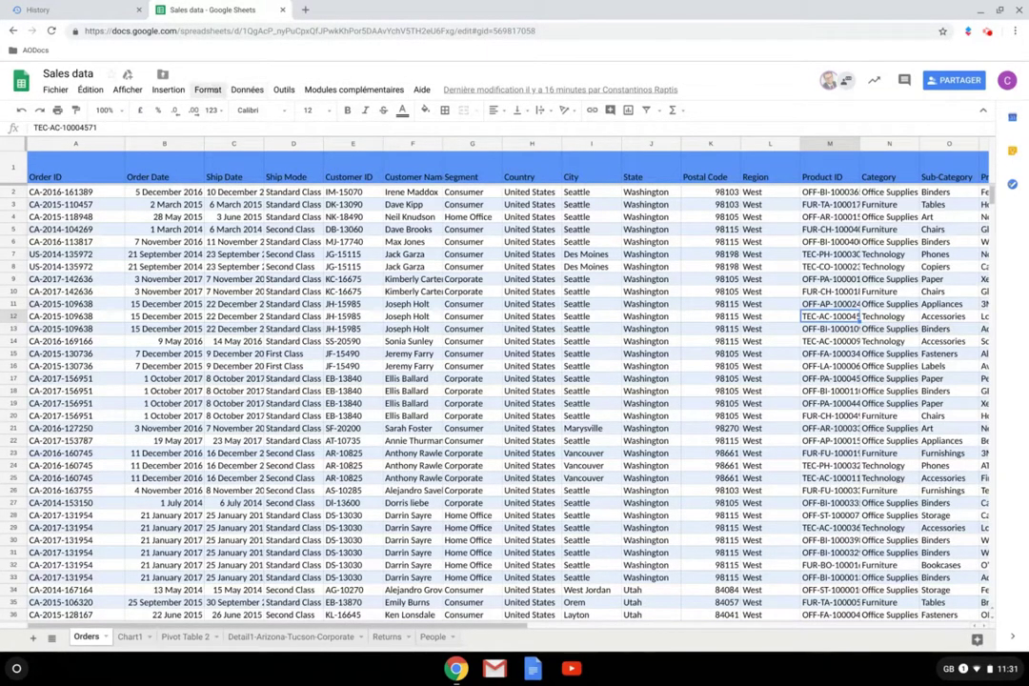
left_click(207, 90)
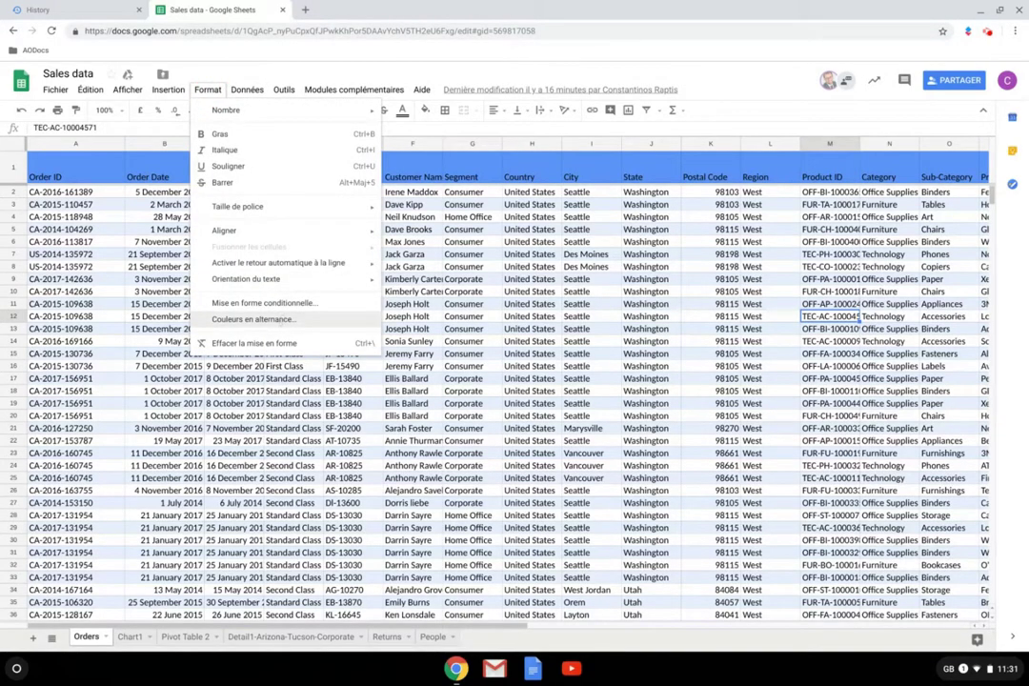
left_click(253, 320)
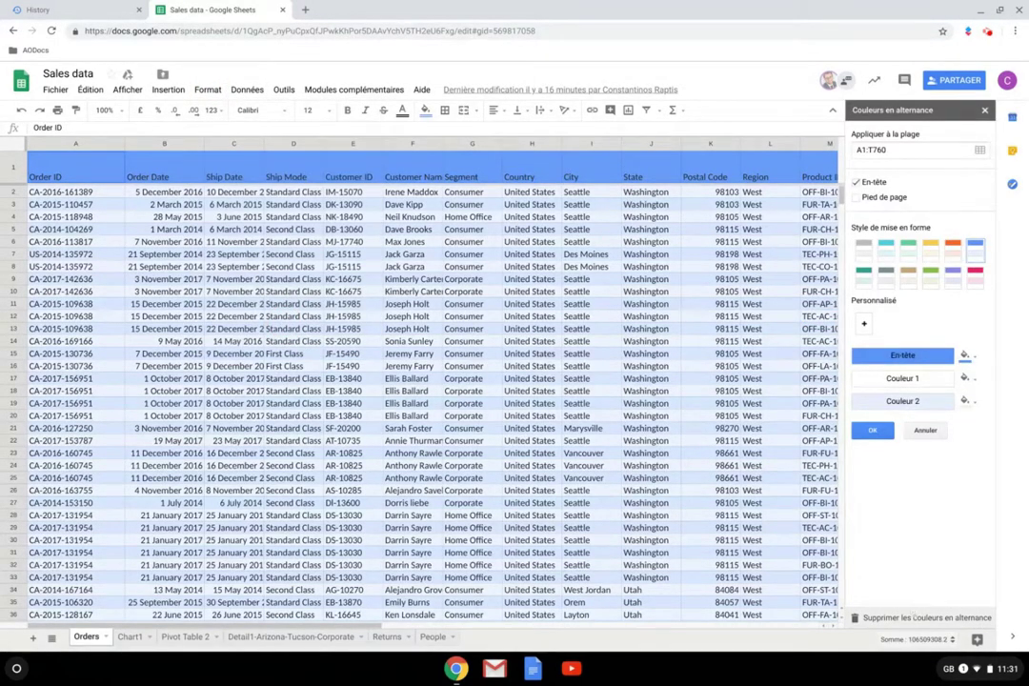
left_click(915, 615)
left_click(772, 380)
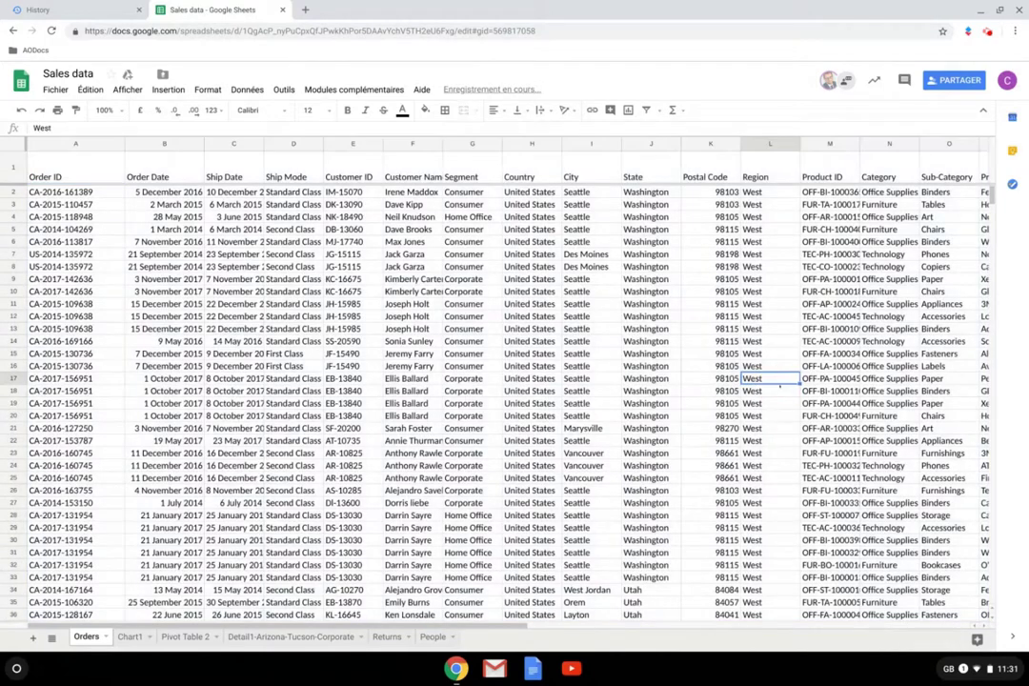
- Use Explore's formatting suggestions to try turquoise alternating colors on A1:T760 and settle on the blue style
left_click(964, 639)
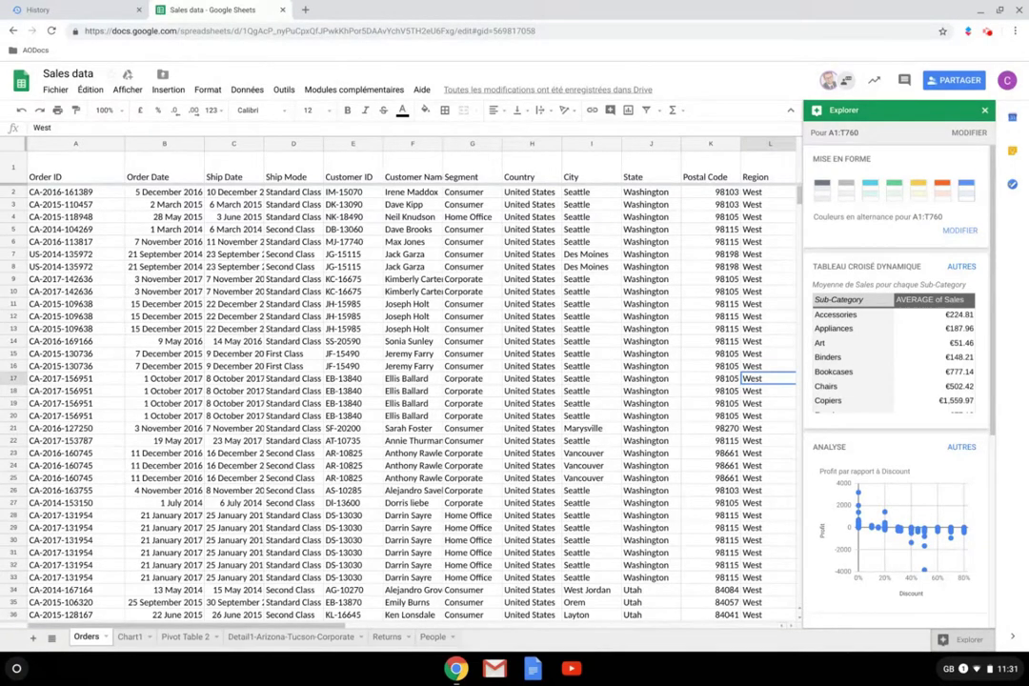
left_click(965, 191)
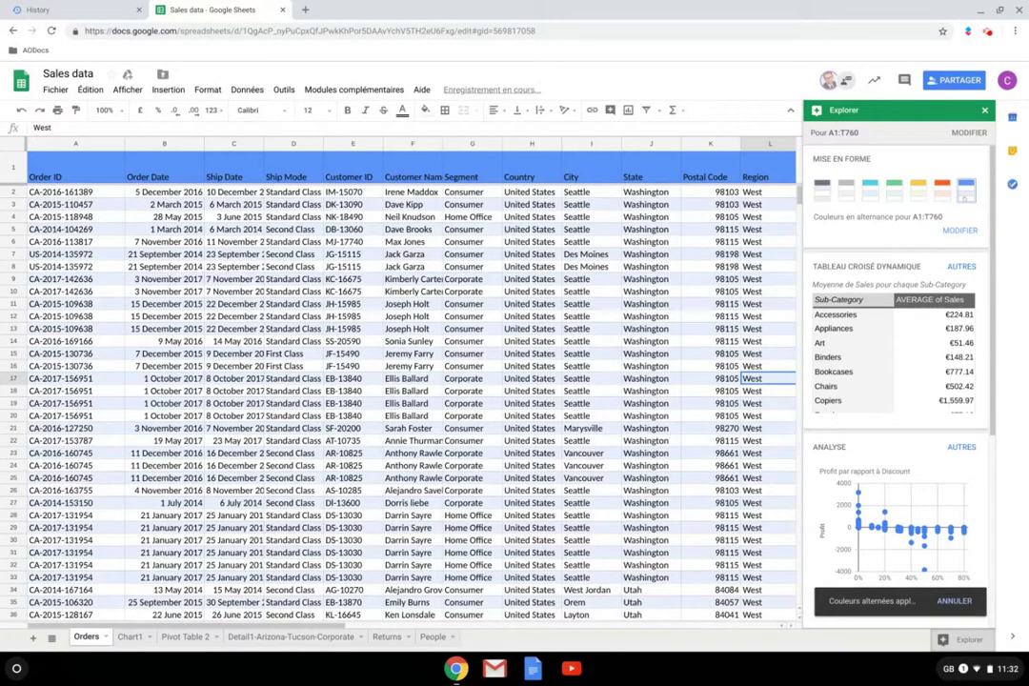
left_click(870, 190)
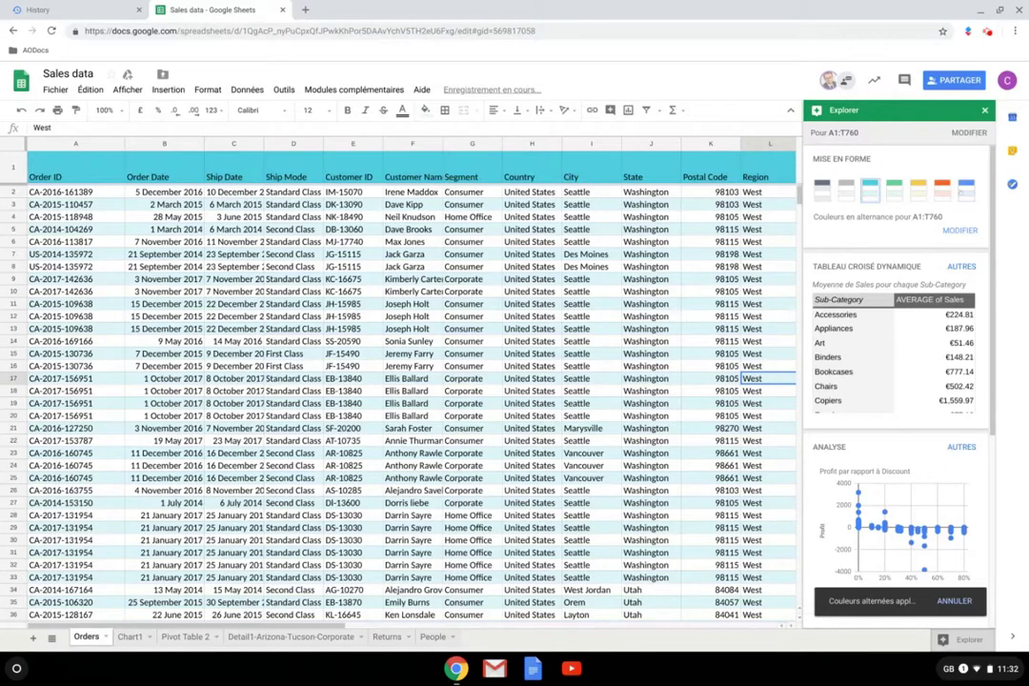
left_click(965, 191)
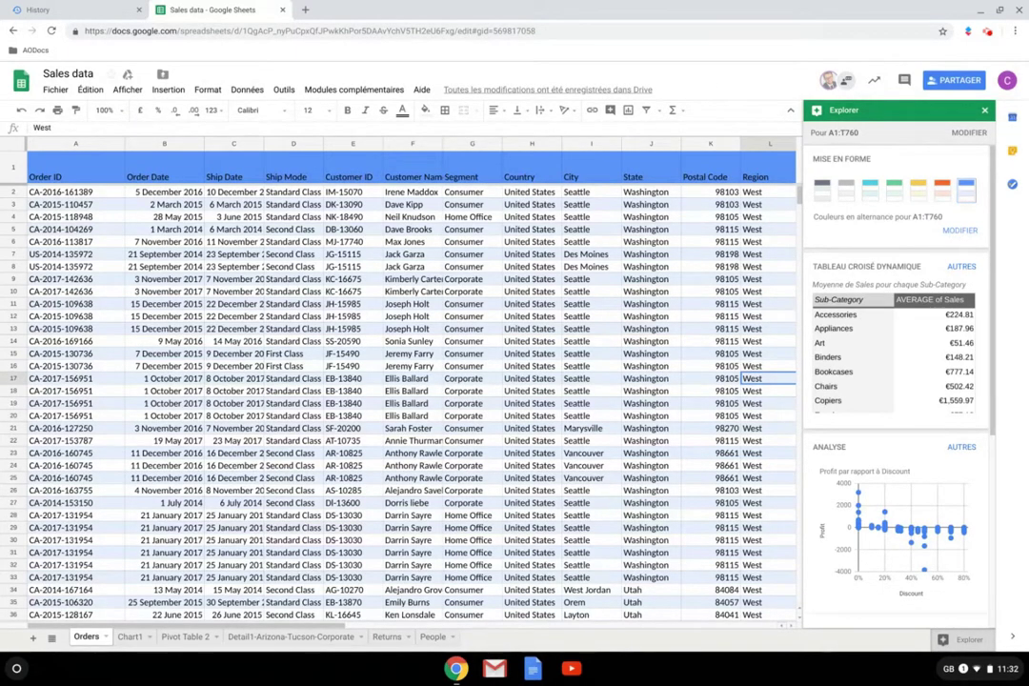
- Review Explore's suggested analysis charts and check which source column the Ship Mode pie chart uses
mouse_move(922, 284)
scroll(896, 381, "down", 5)
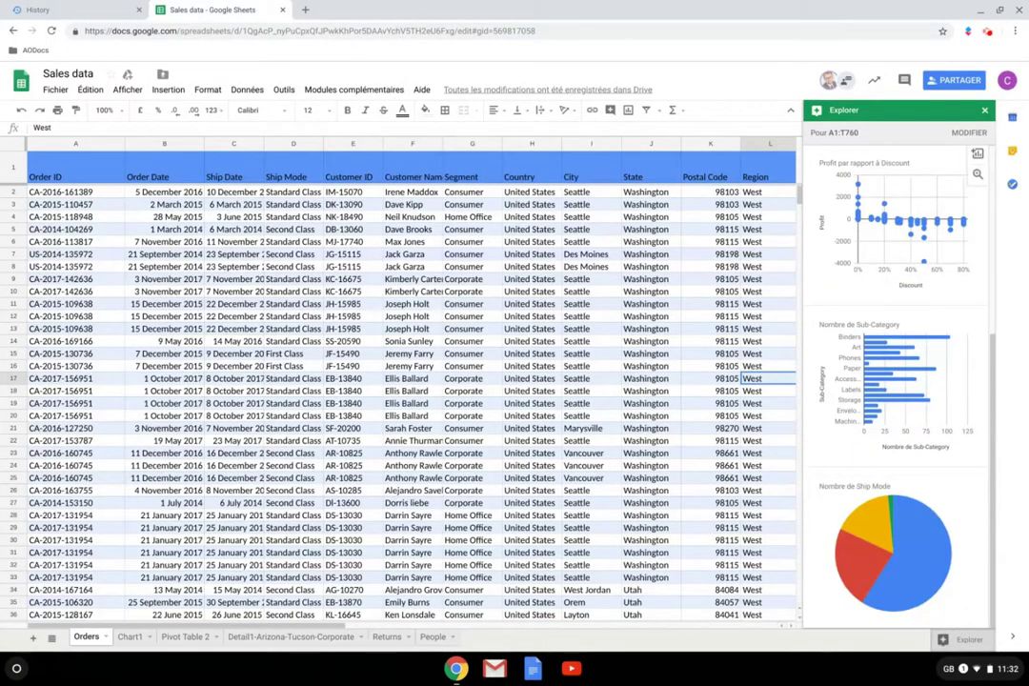
mouse_move(930, 533)
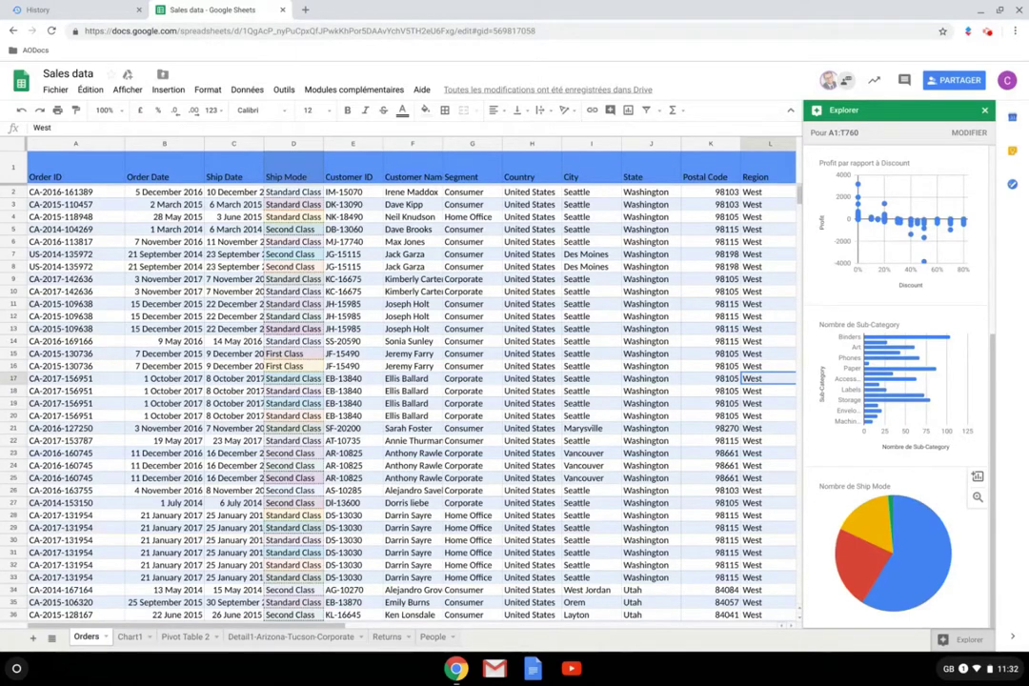
mouse_move(921, 503)
left_mouse_down()
mouse_move(723, 436)
mouse_move(779, 455)
mouse_move(902, 551)
mouse_move(906, 499)
left_mouse_up()
scroll(896, 382, "up", 5)
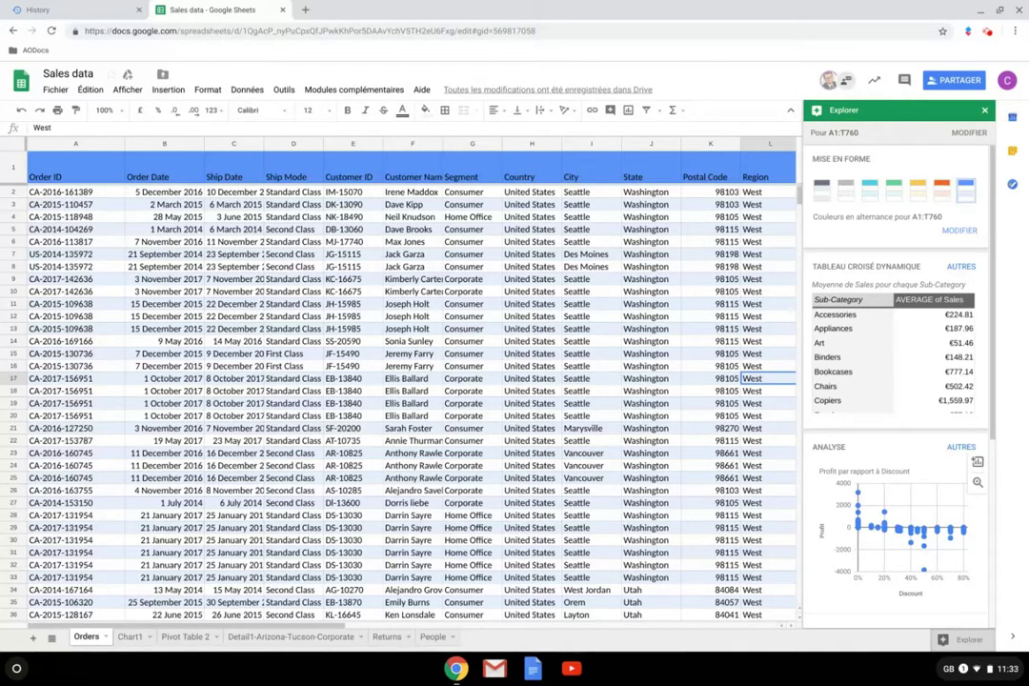
- Open Google Drive in a new browser tab and close the Sales data spreadsheet
left_click(305, 9)
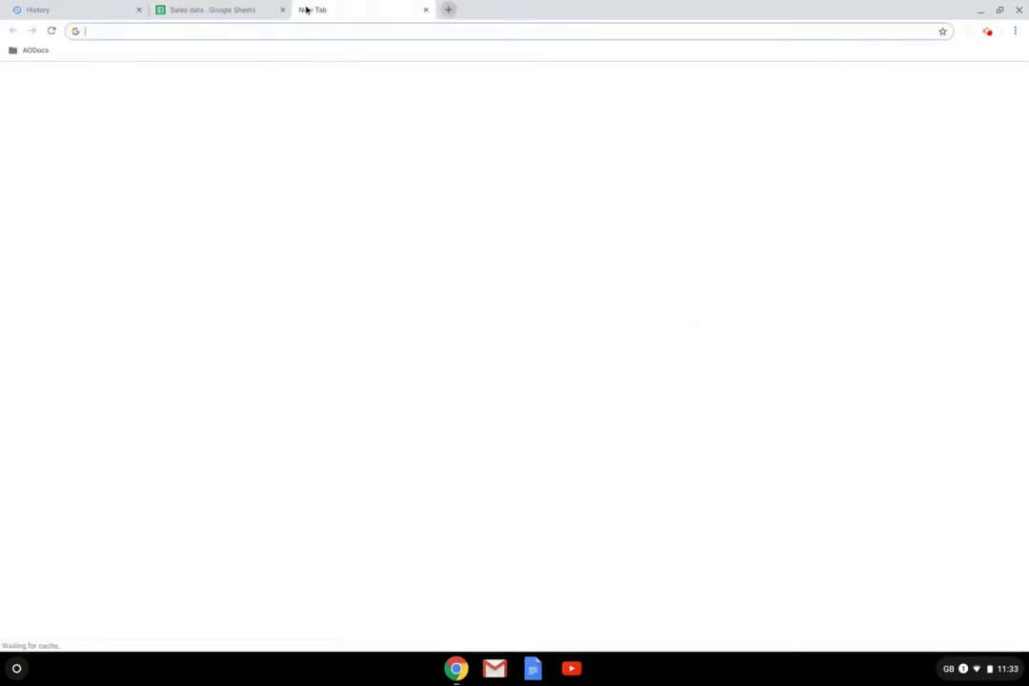
type("dri")
key("Return")
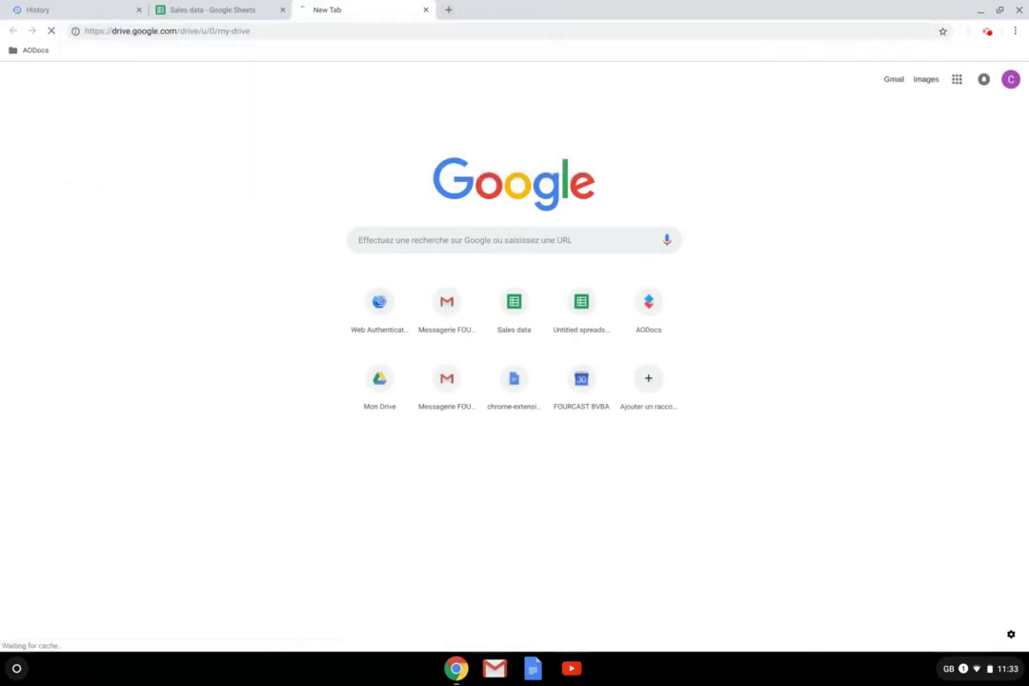
left_click(281, 9)
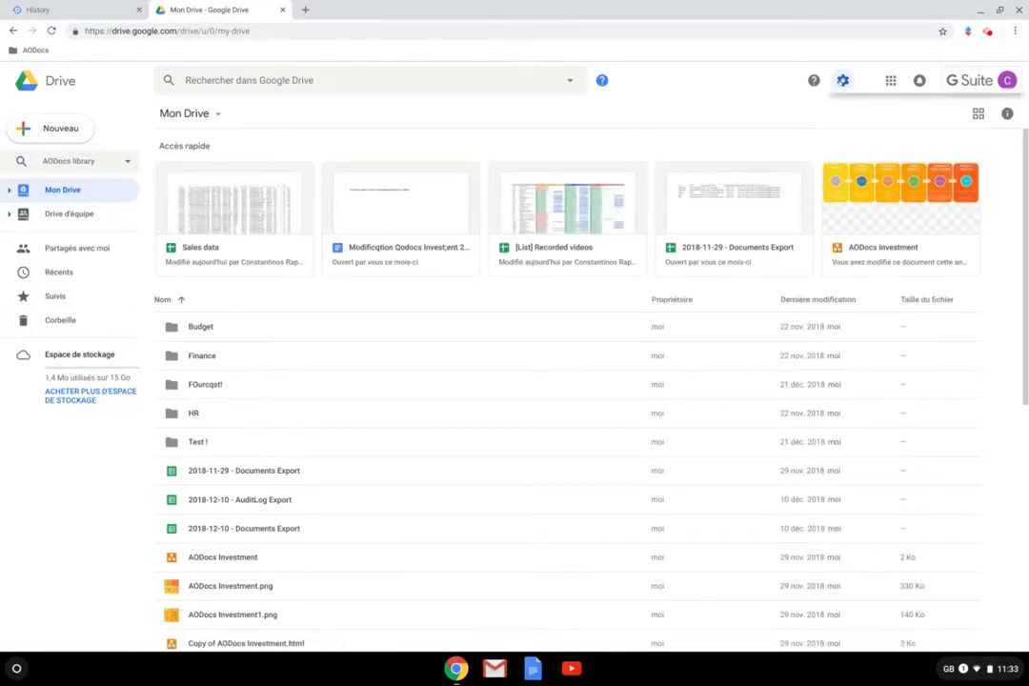
- From the Drive settings, open the account's language preferences and make English (United States) the default language
left_click(842, 80)
left_click(862, 110)
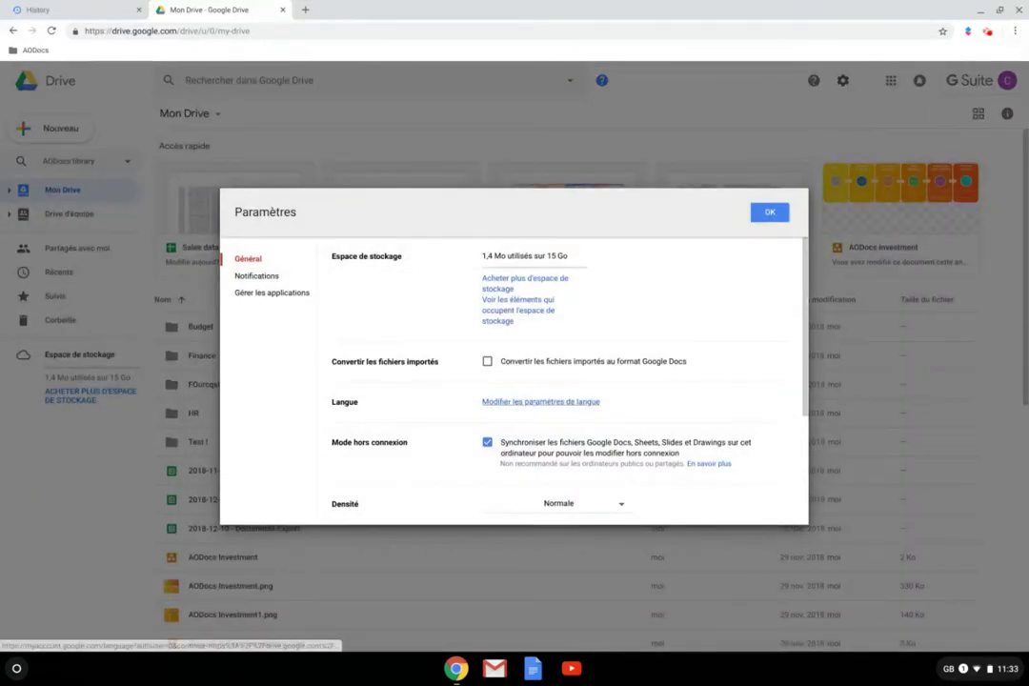
left_click(496, 402)
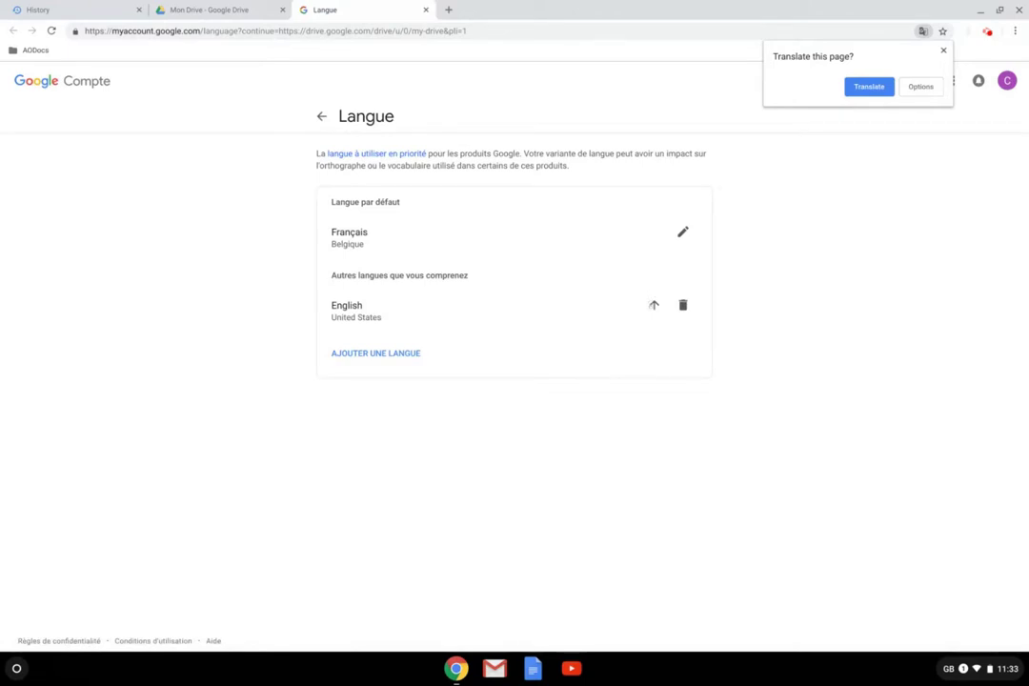
left_click(653, 305)
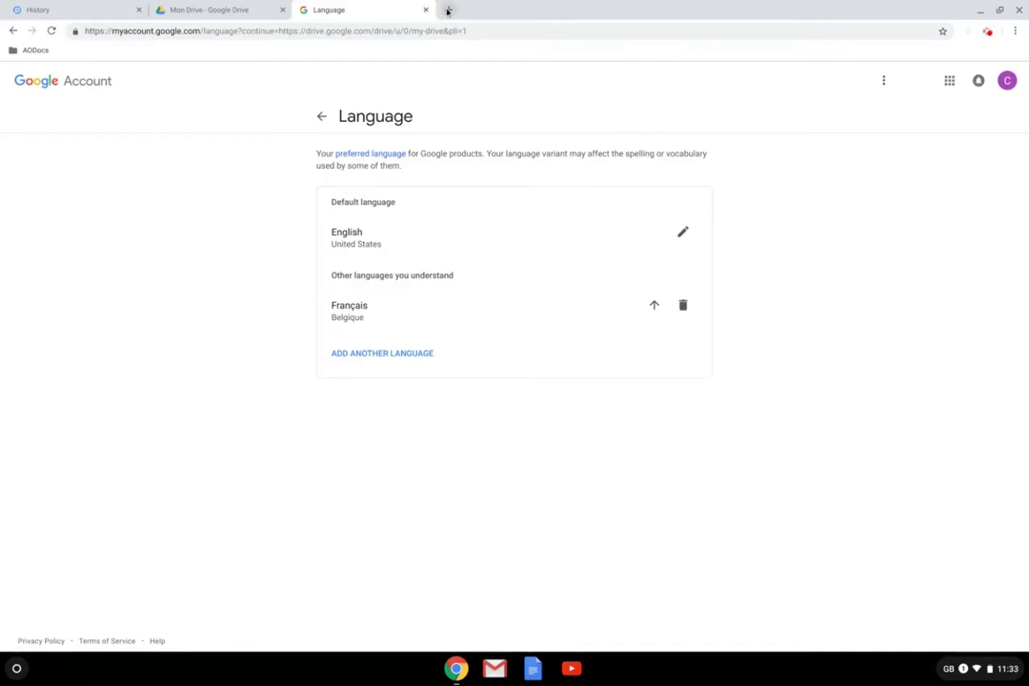
- Reopen the Sales data spreadsheet in a new browser tab
left_click(448, 9)
type("sql")
key("BackSpace")
key("BackSpace")
type("a")
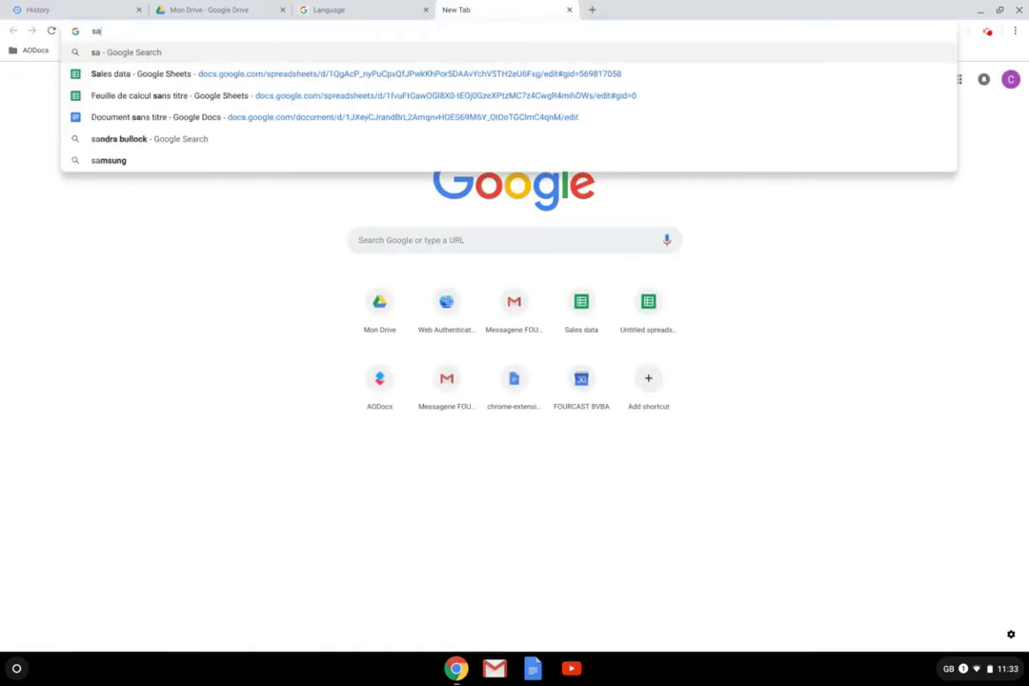
key("Down")
key("Return")
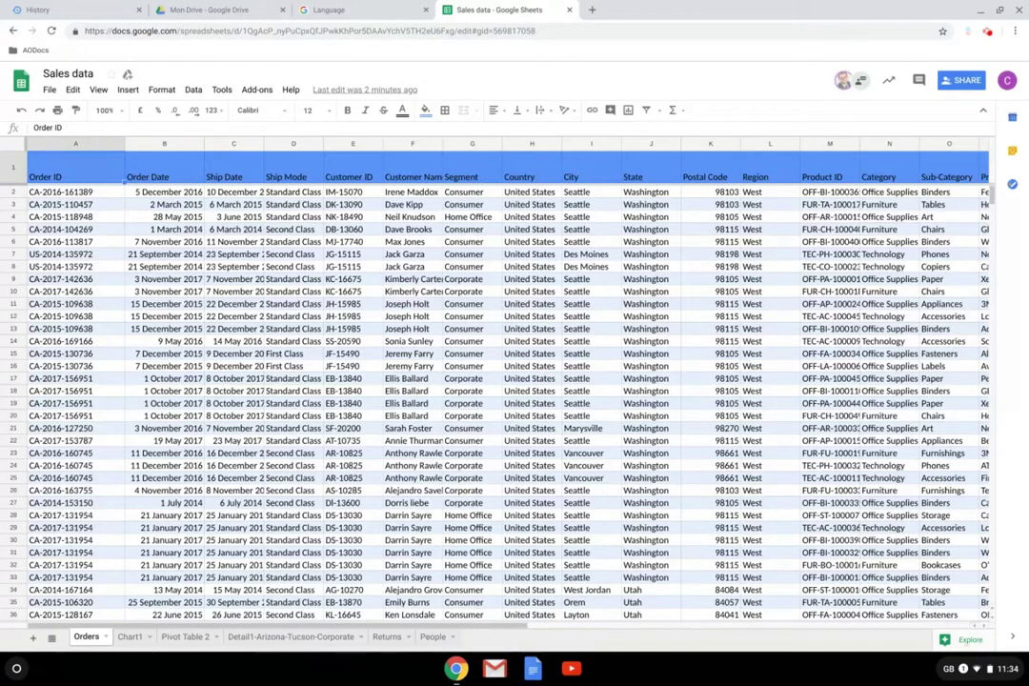
- Ask Explore the question "What is the amount of Sales in Seattle"
left_click(963, 639)
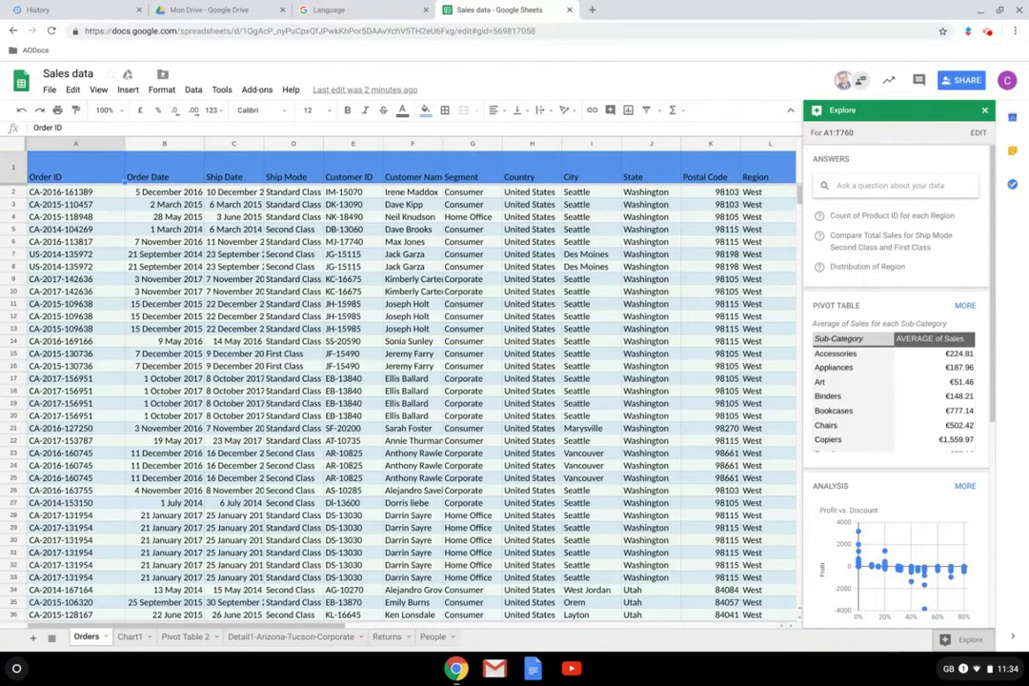
left_click(891, 185)
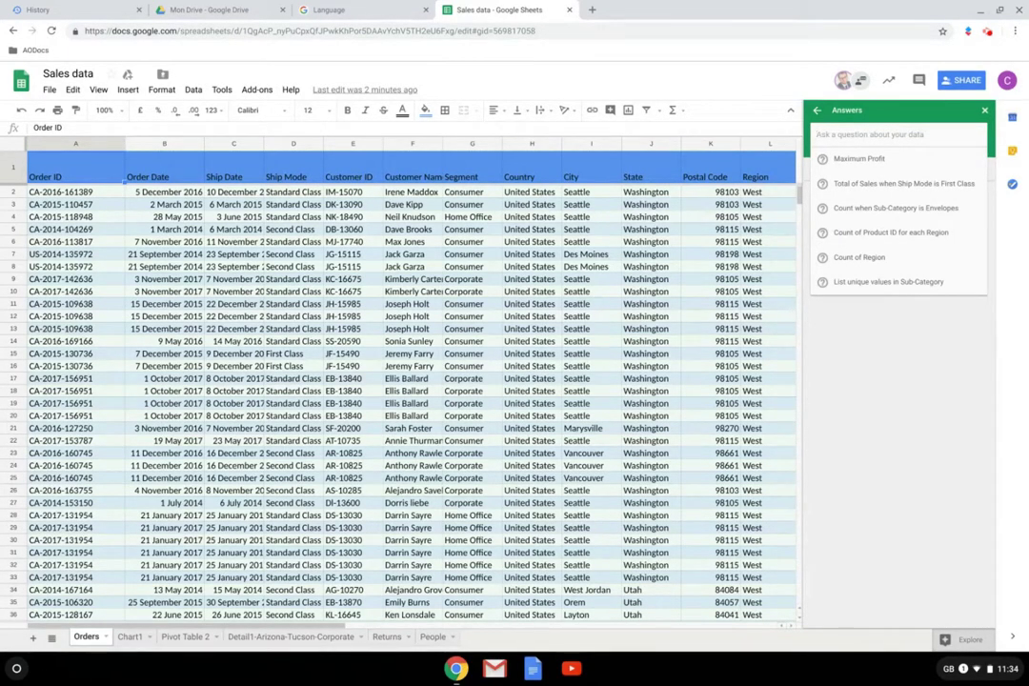
type("What i")
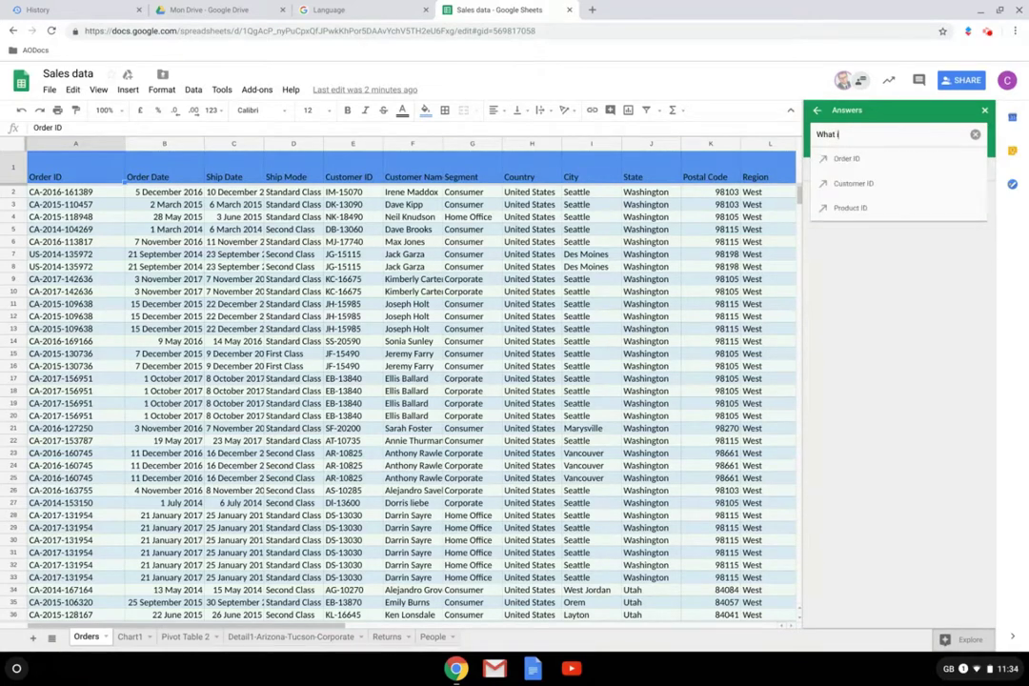
type("s the a;ount")
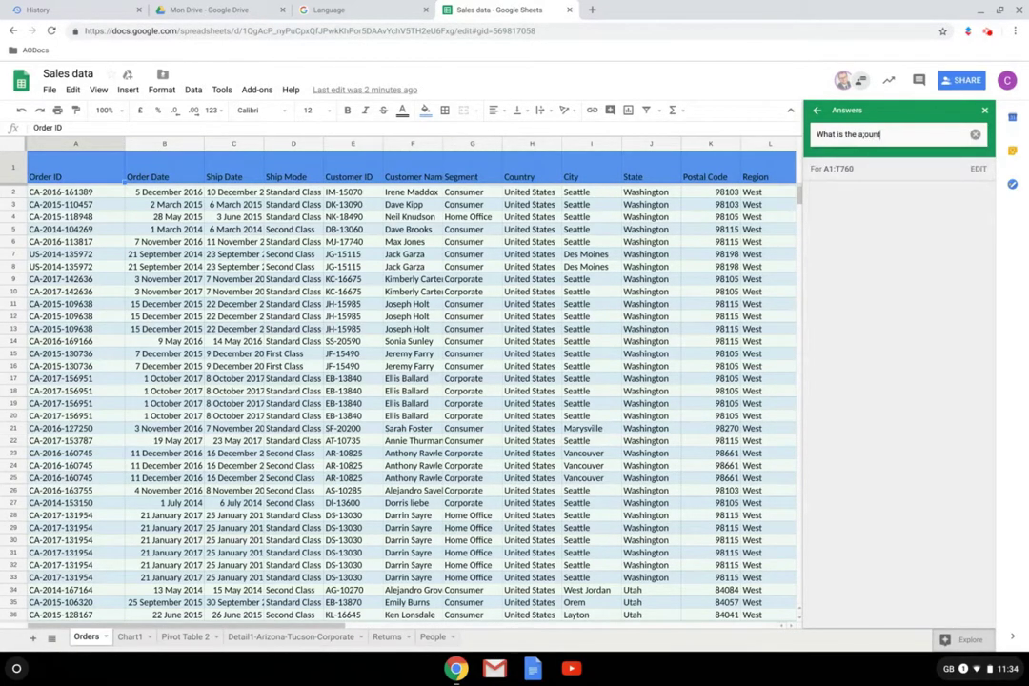
key("BackSpace")
key("BackSpace")
key("BackSpace")
key("BackSpace")
key("BackSpace")
type("mount of Sales")
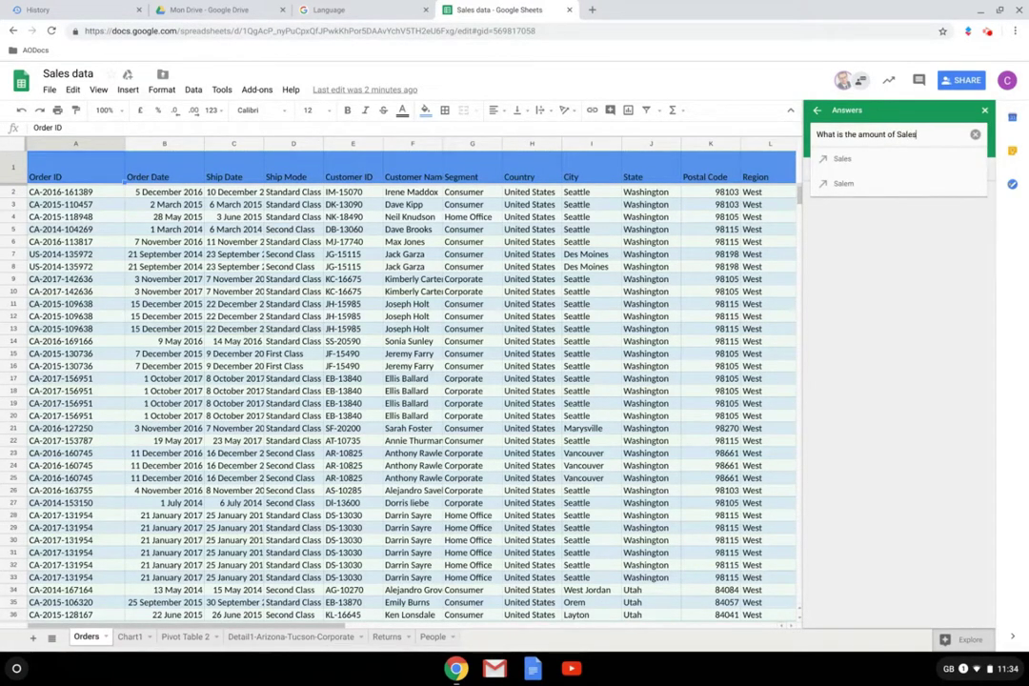
type(" in")
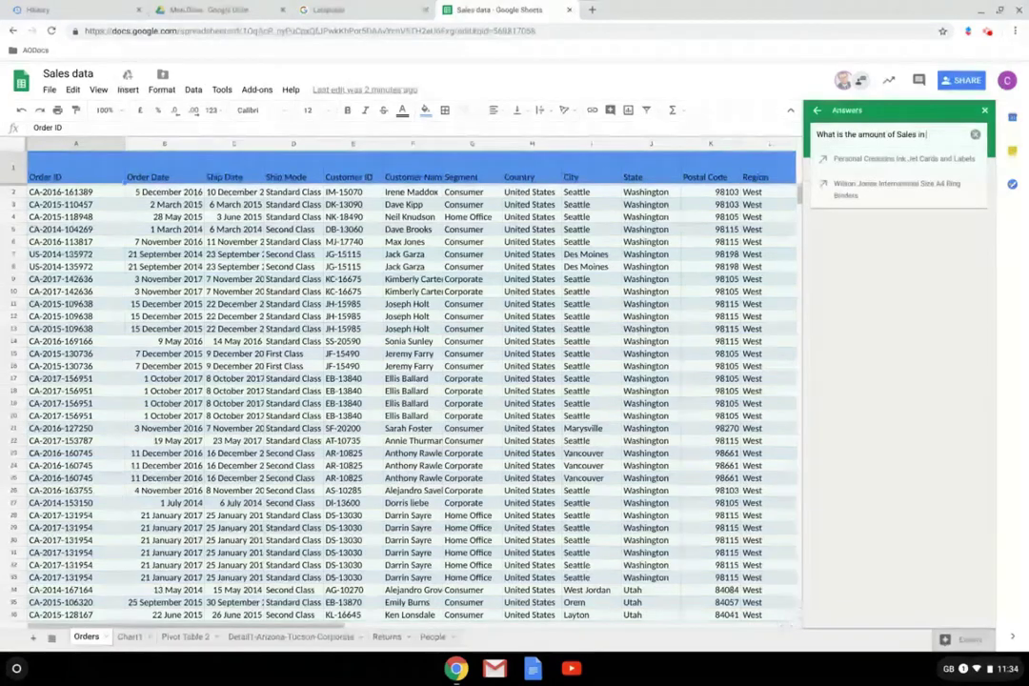
type(" Seattle")
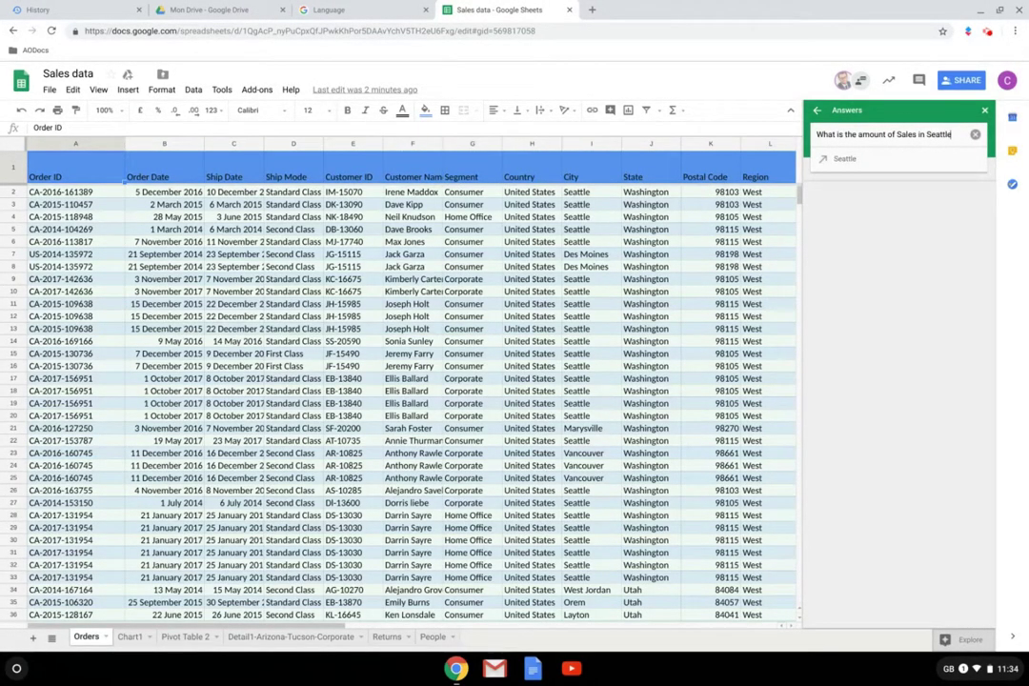
key("Return")
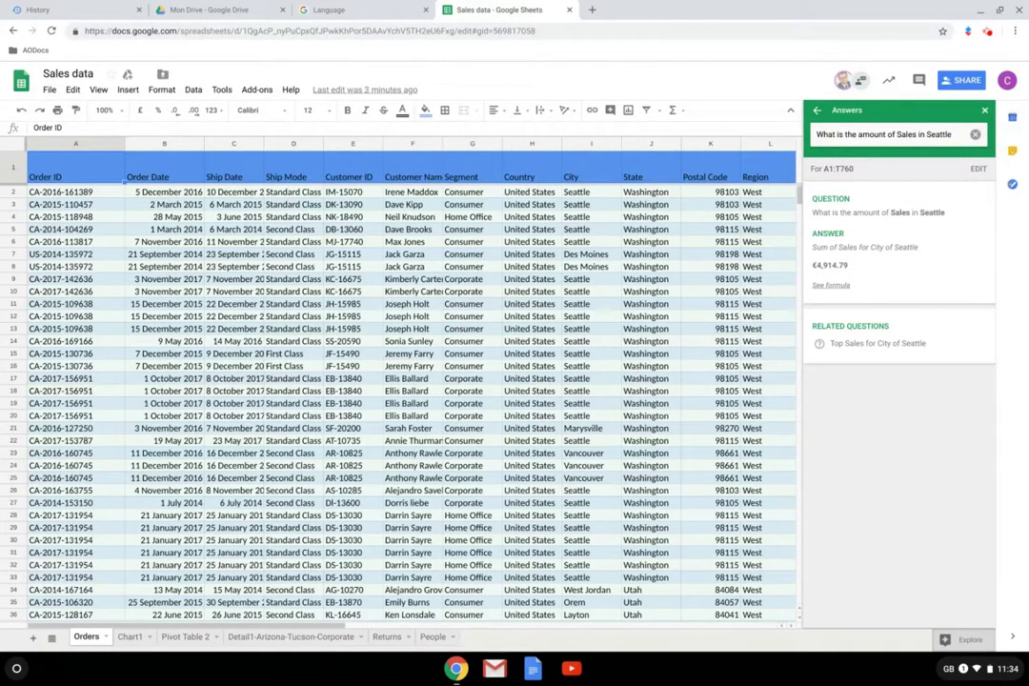
- Check which sheet columns the Seattle sales answer draws on and show its formula
mouse_move(883, 242)
scroll(752, 280, "right", 10)
scroll(752, 280, "right", 1)
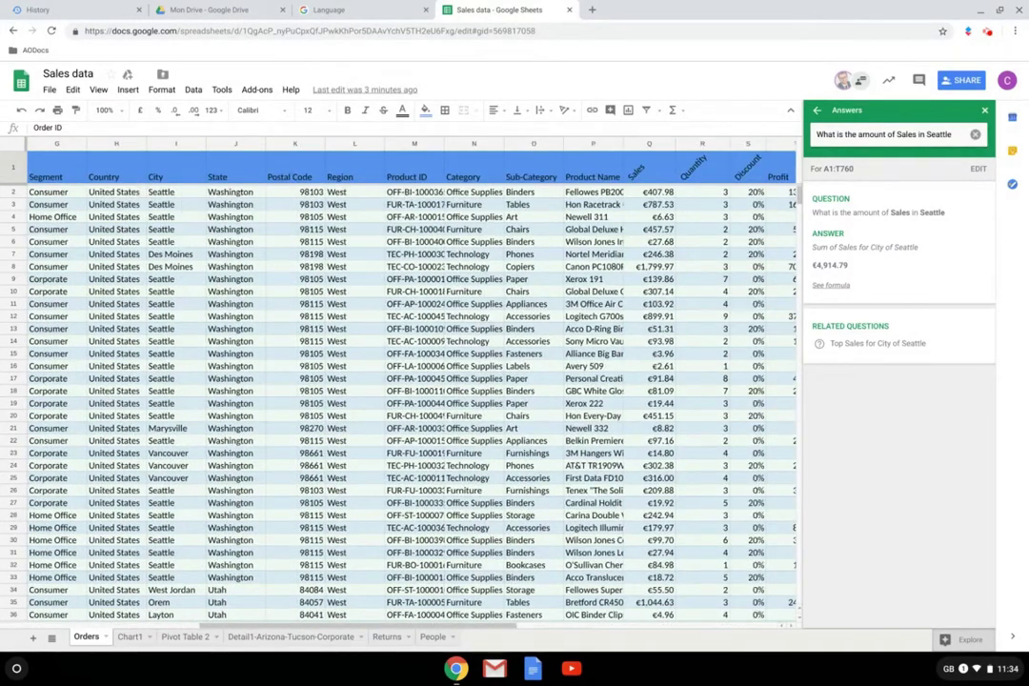
mouse_move(852, 266)
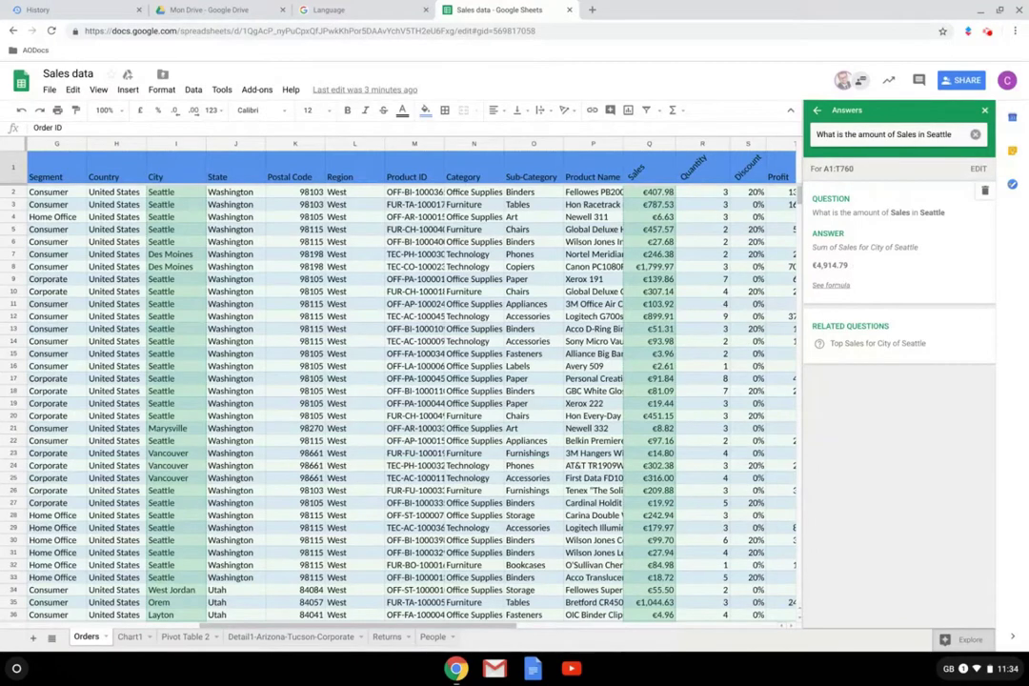
left_click(831, 285)
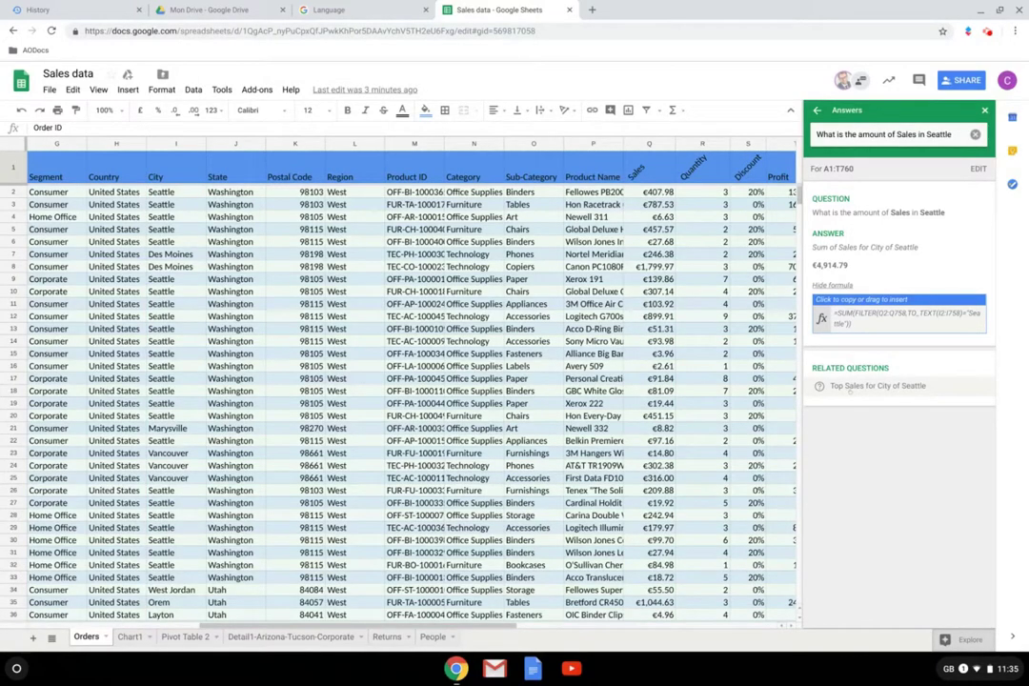
- Clear the Seattle question and return to the Explore overview, then look at the spreadsheet's file commands
left_click(975, 134)
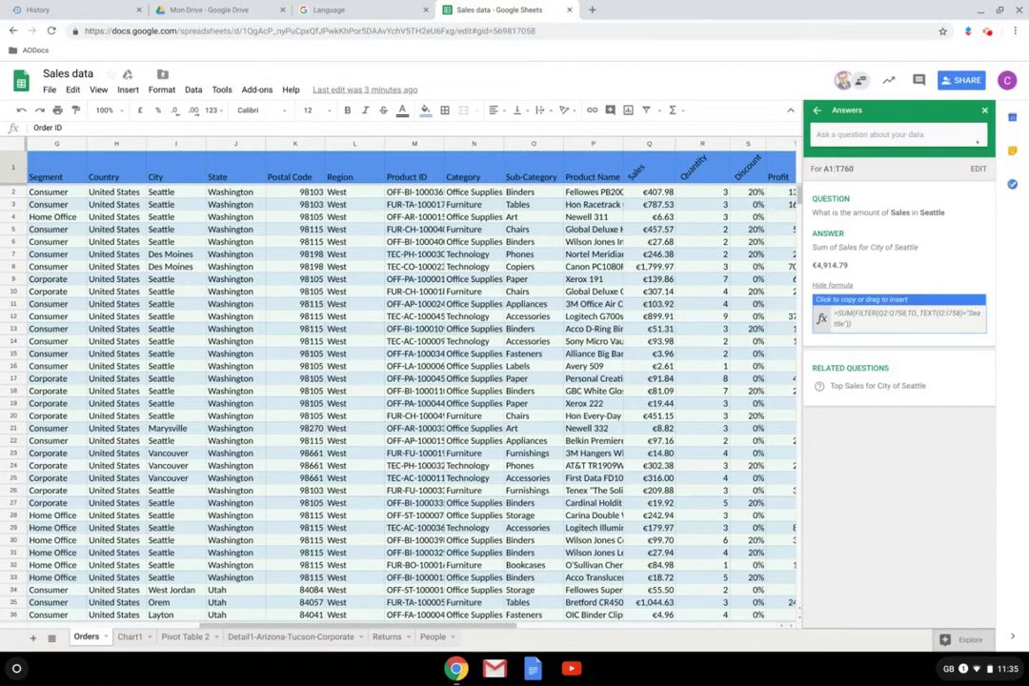
left_click(817, 109)
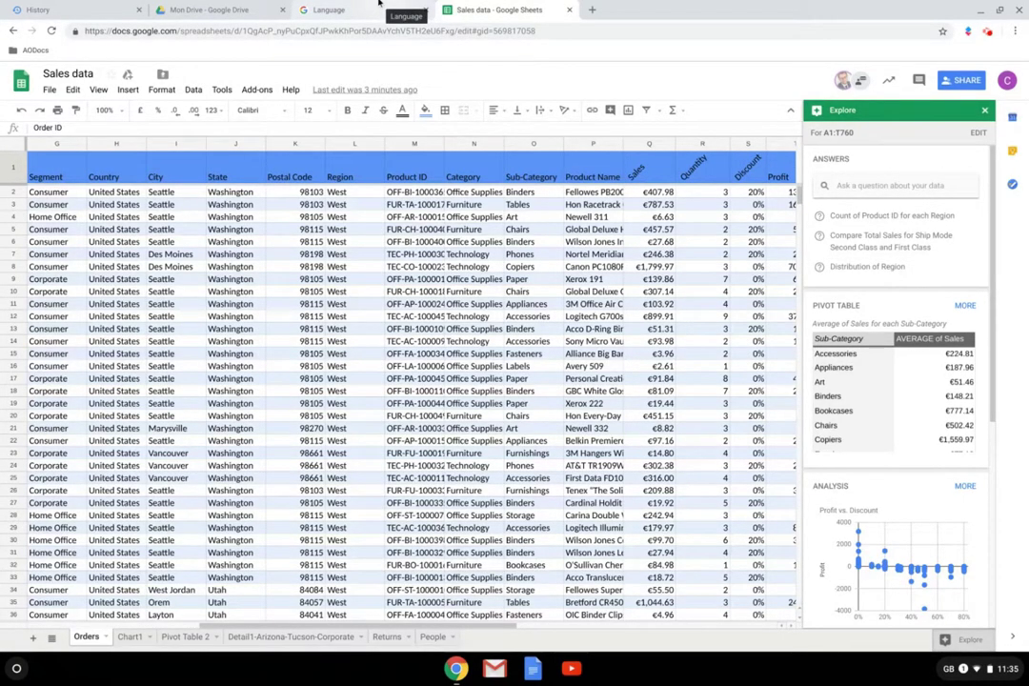
left_click(50, 89)
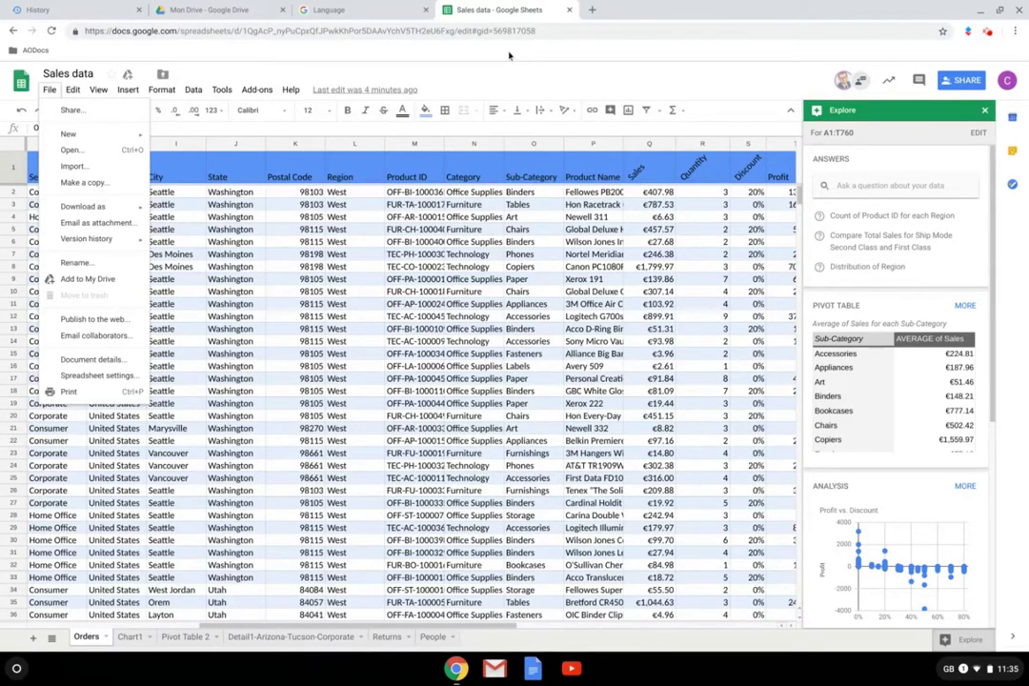
- Make Français (Belgique) the account's default language again, closing the Sales data and Language tabs
left_click(322, 9)
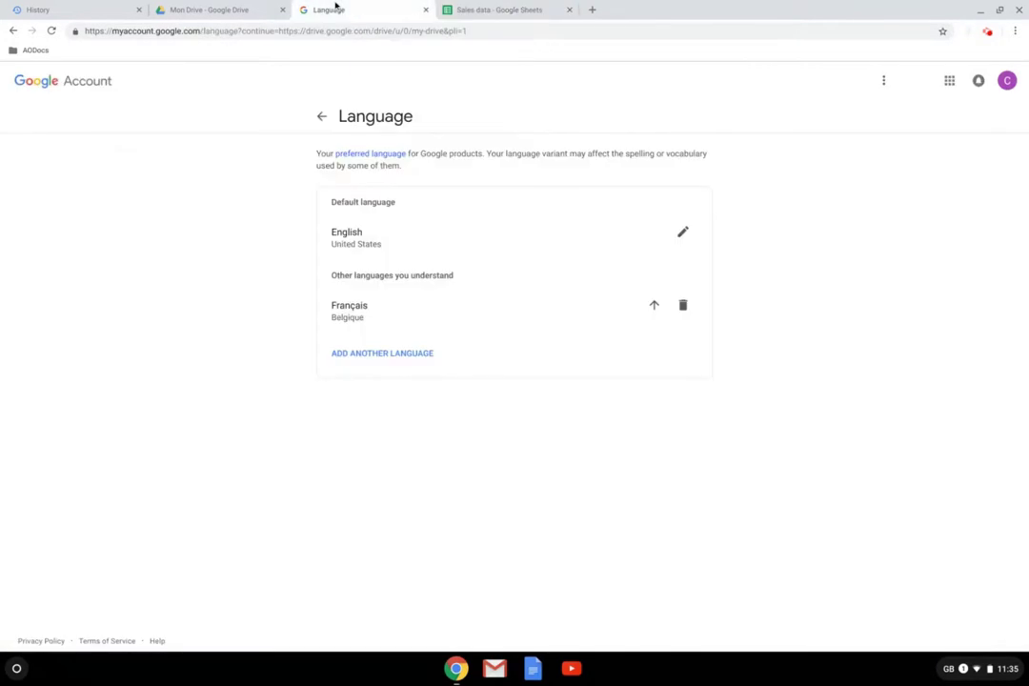
left_click(569, 9)
left_click(654, 304)
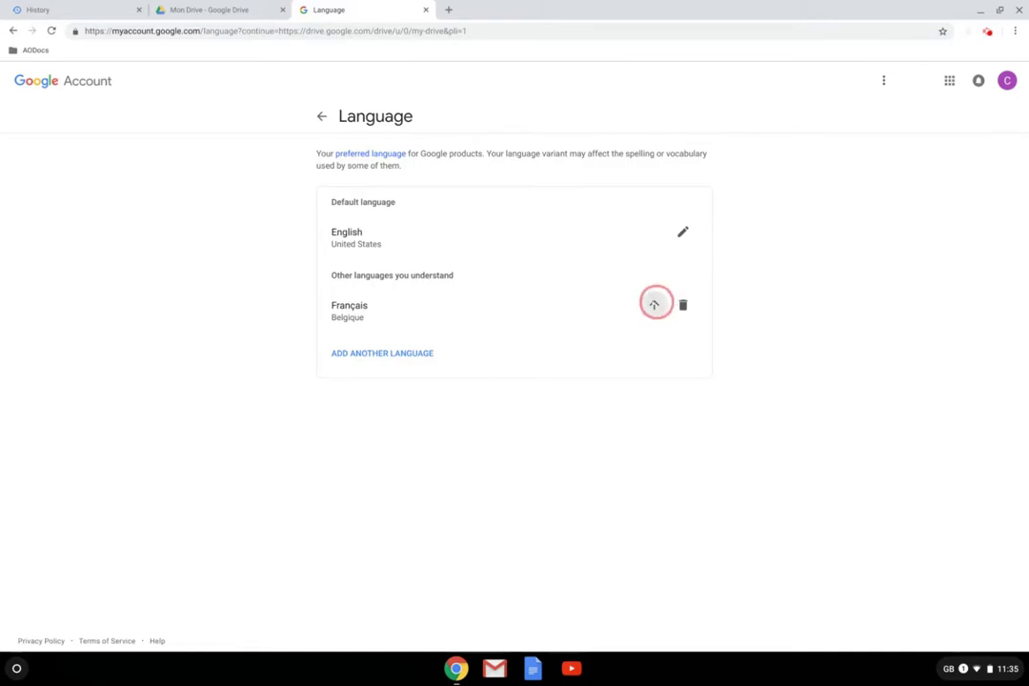
left_click(425, 10)
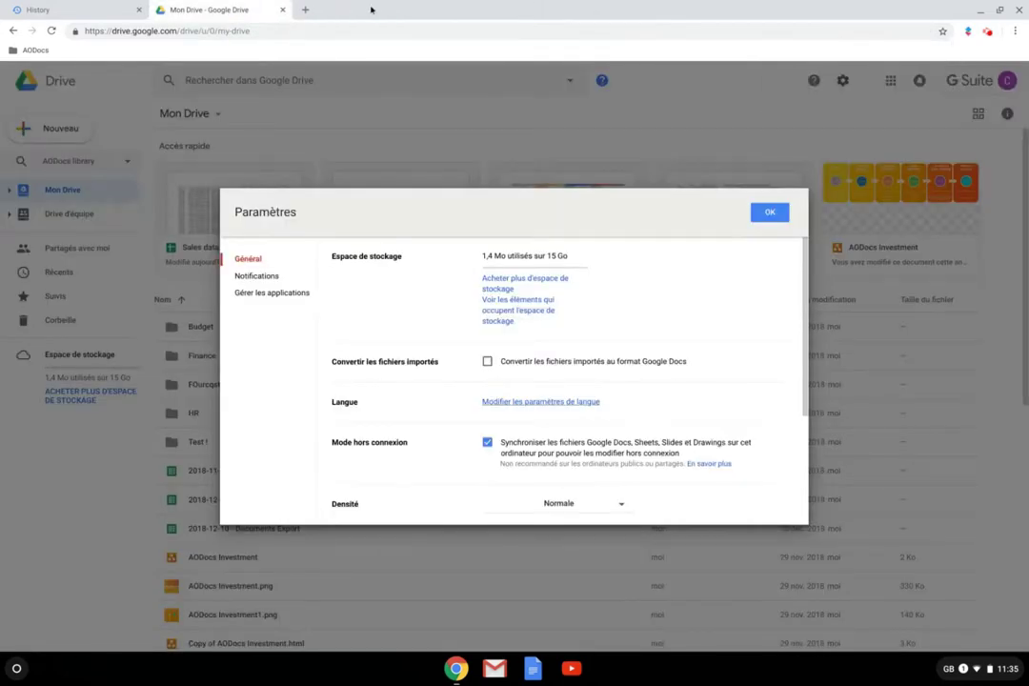
- Close Google Drive and reopen the Sales data spreadsheet in a new browser tab
left_click(283, 10)
left_click(162, 10)
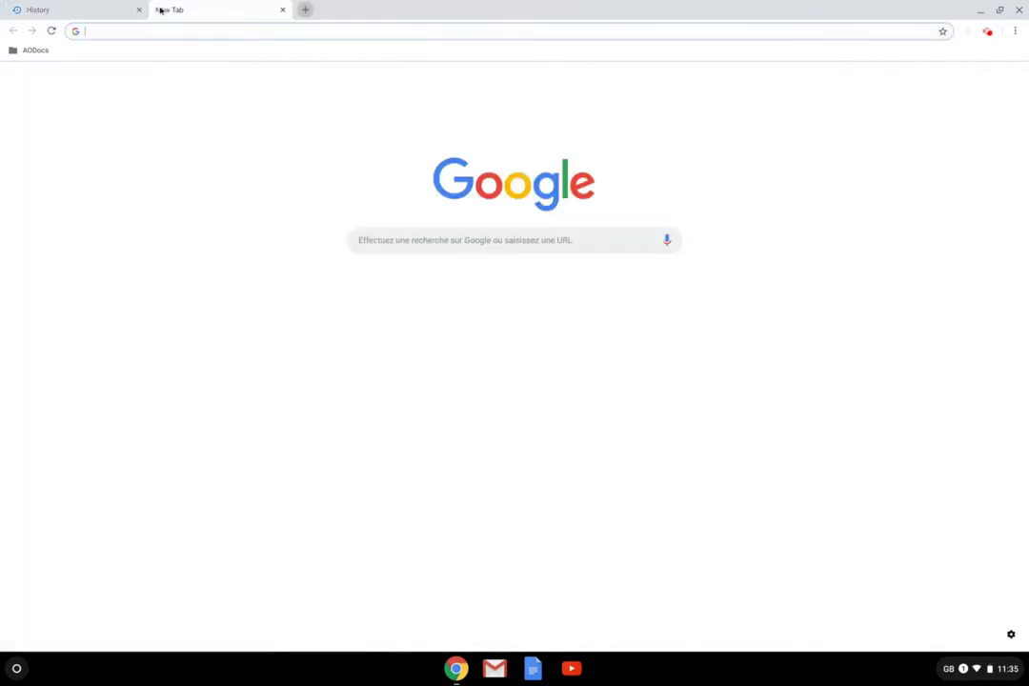
type("sa")
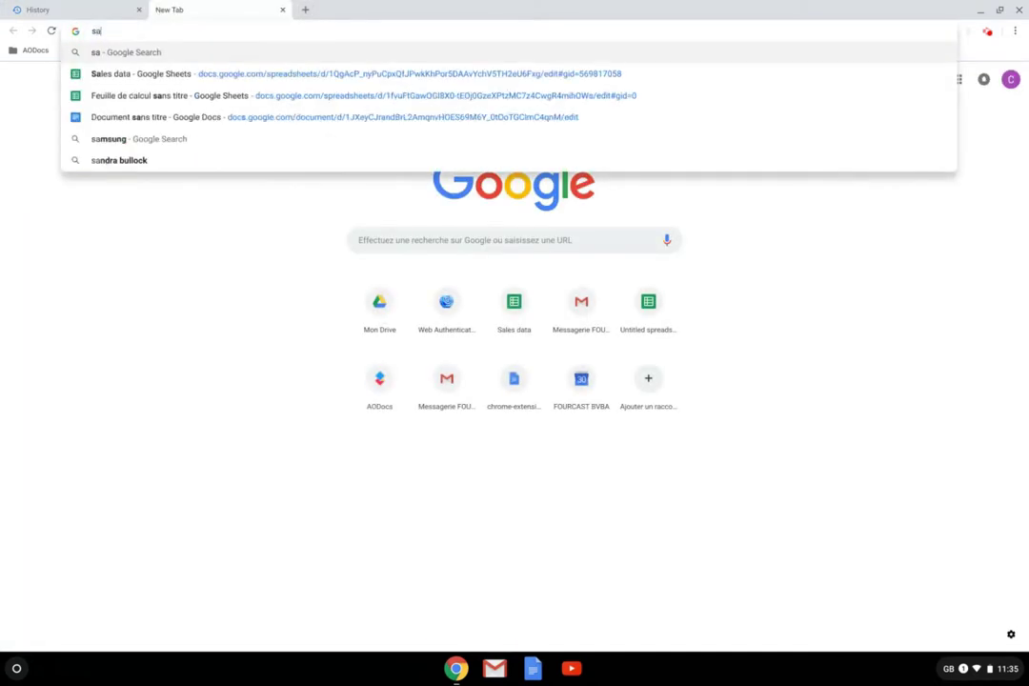
type("l")
key("Down")
key("Return")
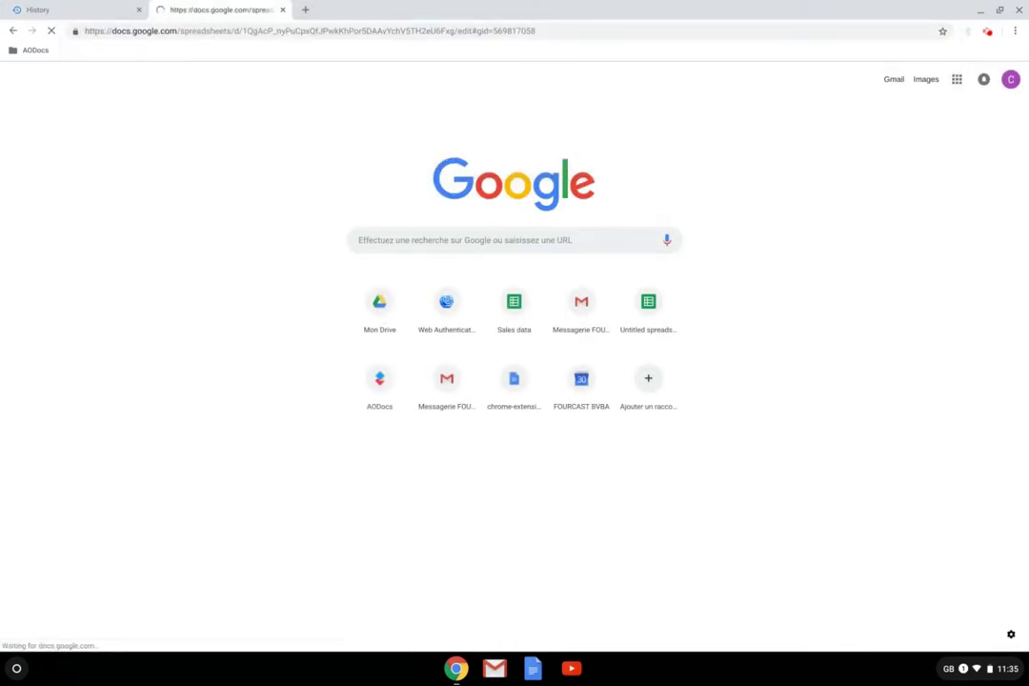